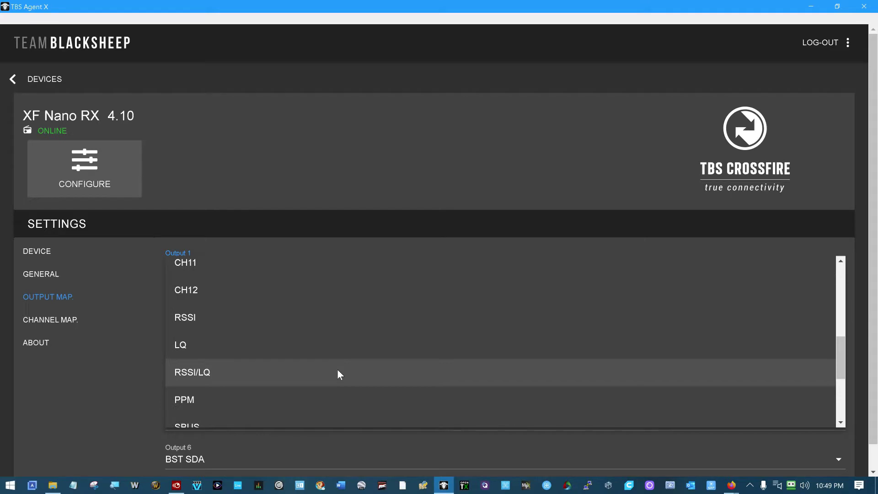
Look through the Output 1 mapping options of the XF Nano RX and choose CRSF TX.
scroll(337, 373, down, 1)
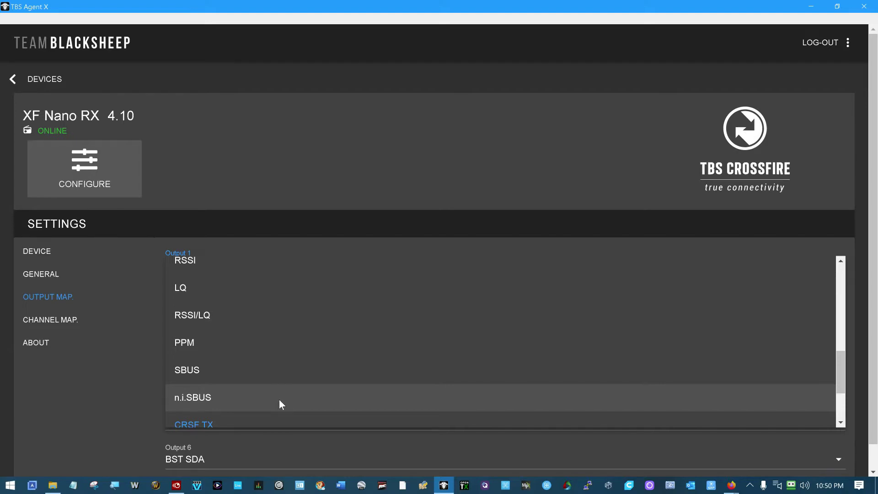
scroll(279, 397, down, 1)
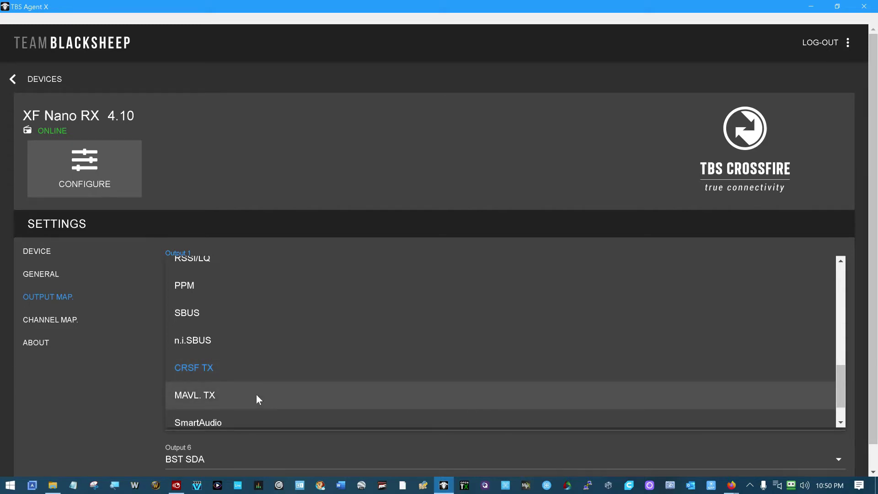
scroll(254, 399, down, 1)
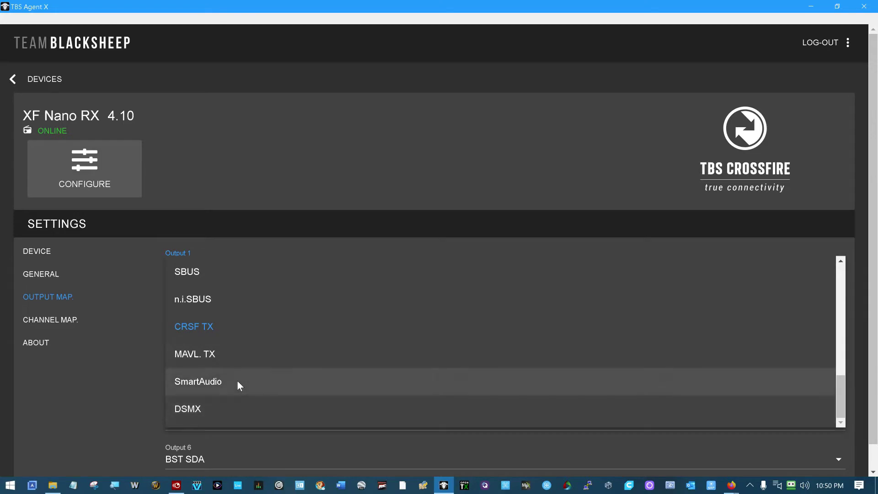
scroll(239, 384, down, 1)
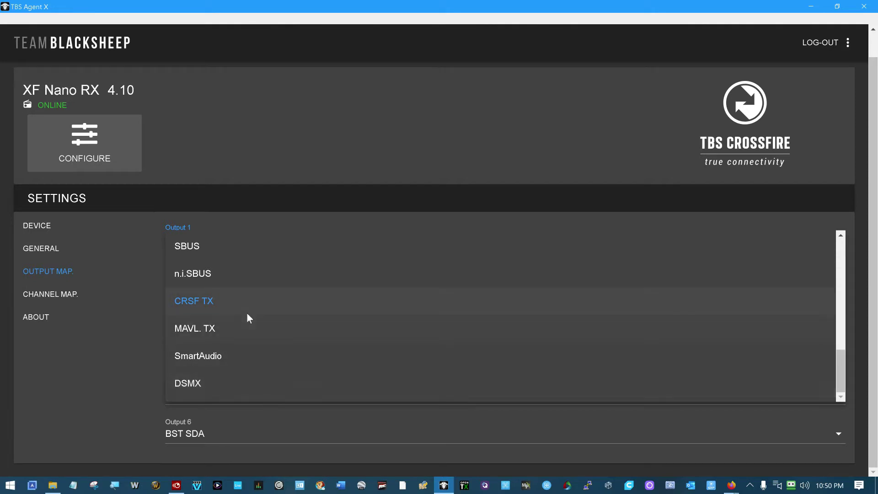
click(232, 302)
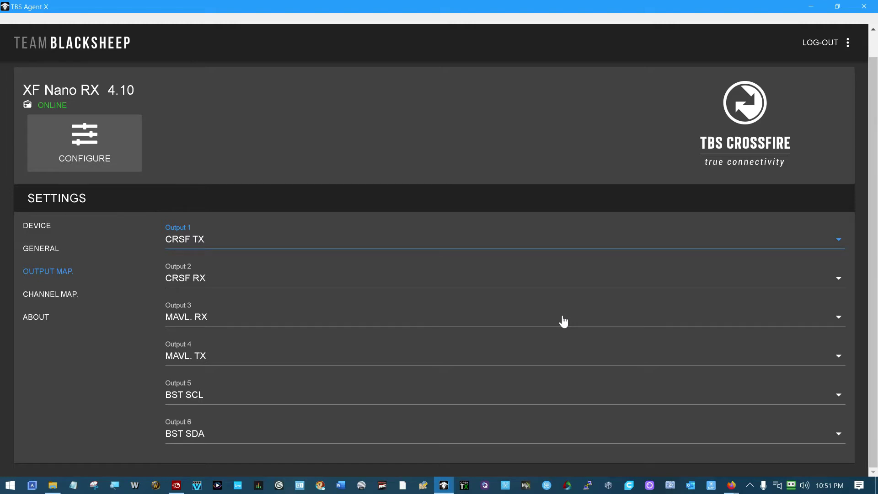
Compare the receiver's output map in TBS Agent X with the F765-WING pinout and the Crossfire Nano quickstart wiring in Firefox.
click(729, 486)
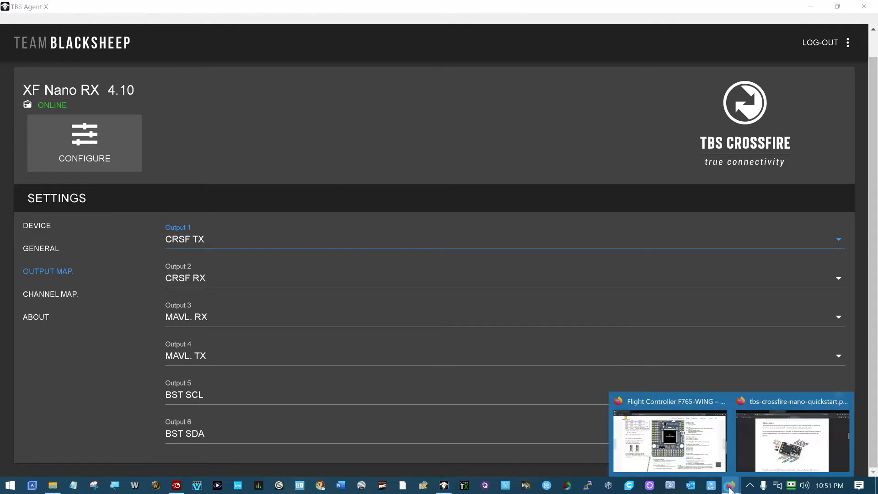
click(671, 448)
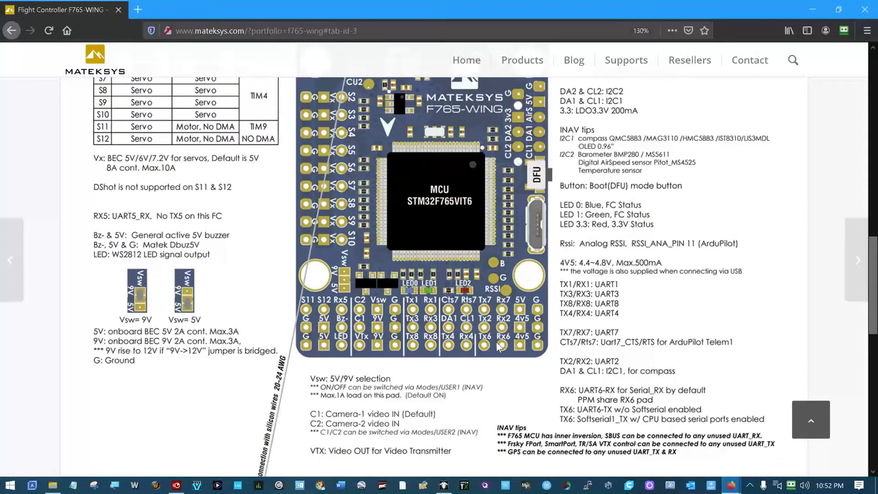
click(443, 485)
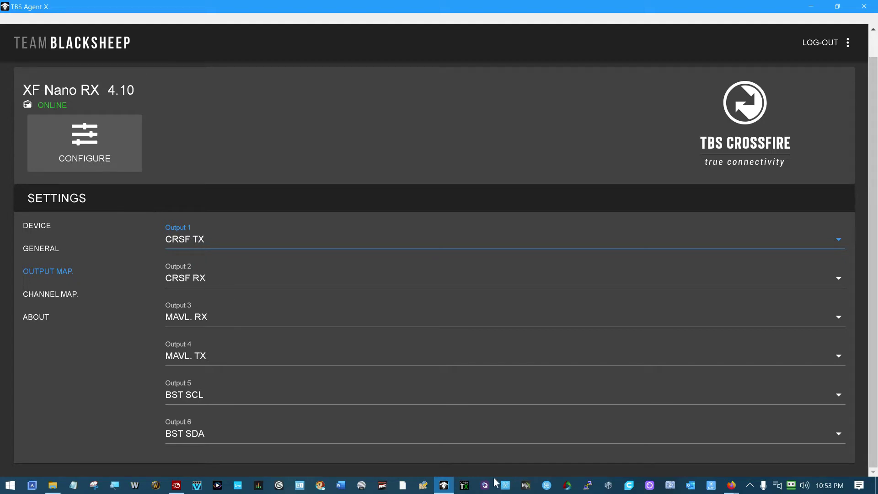
click(731, 487)
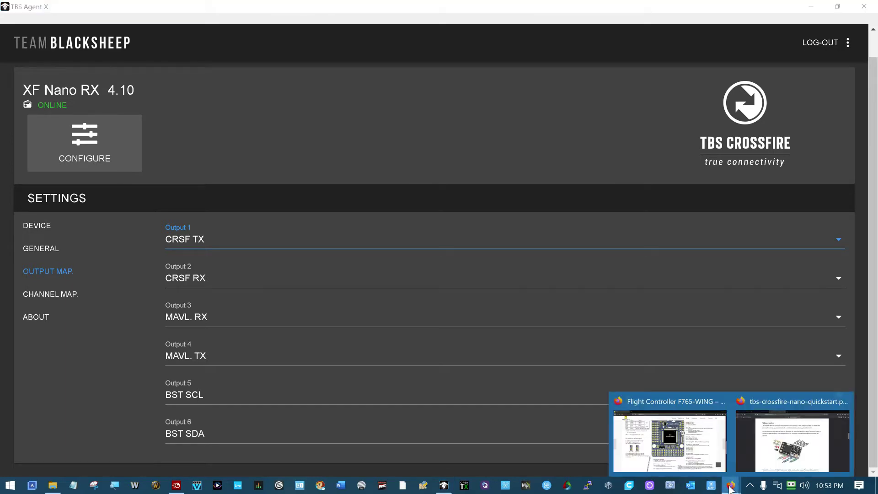
click(775, 451)
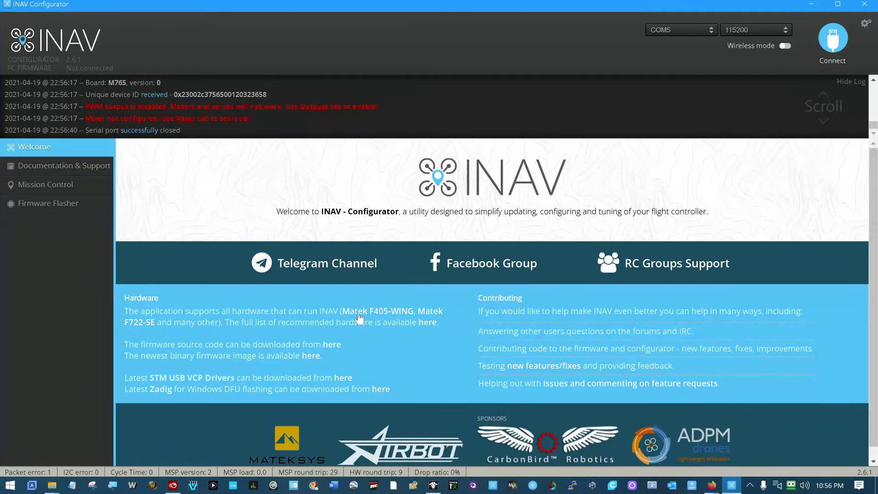
In INAV Configurator, connect to the flight controller on COM5 at 115200 and check the UART6 port's Serial RX setting.
click(831, 42)
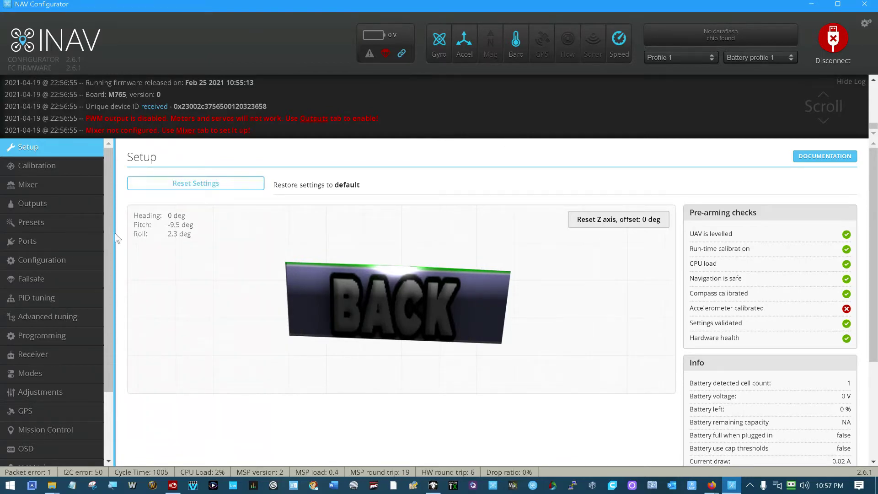
click(48, 240)
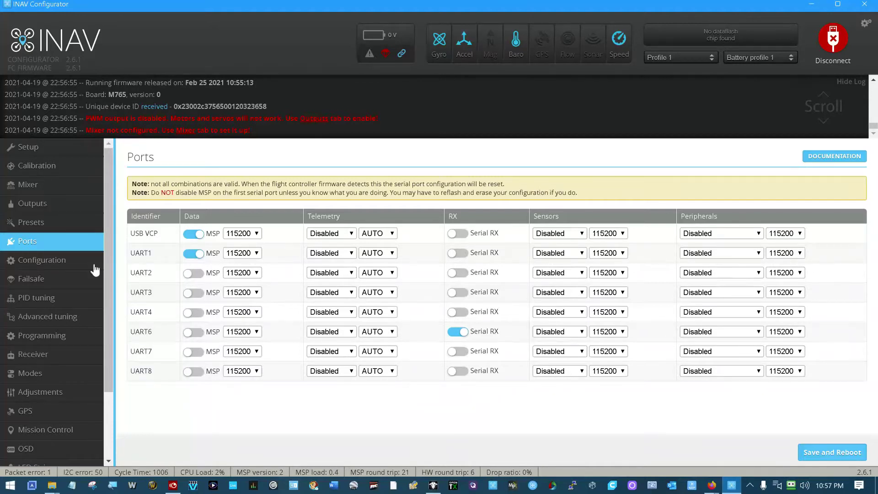
drag(157, 333, 133, 335)
Query the flight controller's firmware by running the version command in the CLI.
scroll(22, 448, down, 2)
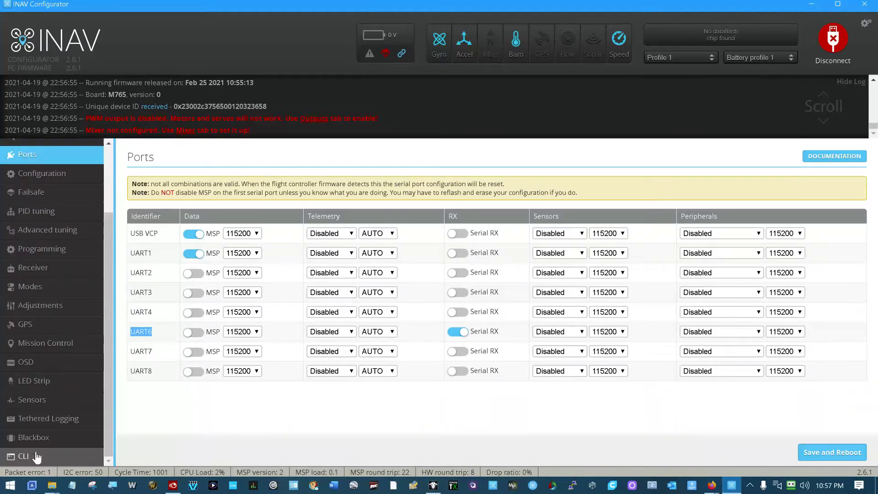
click(27, 455)
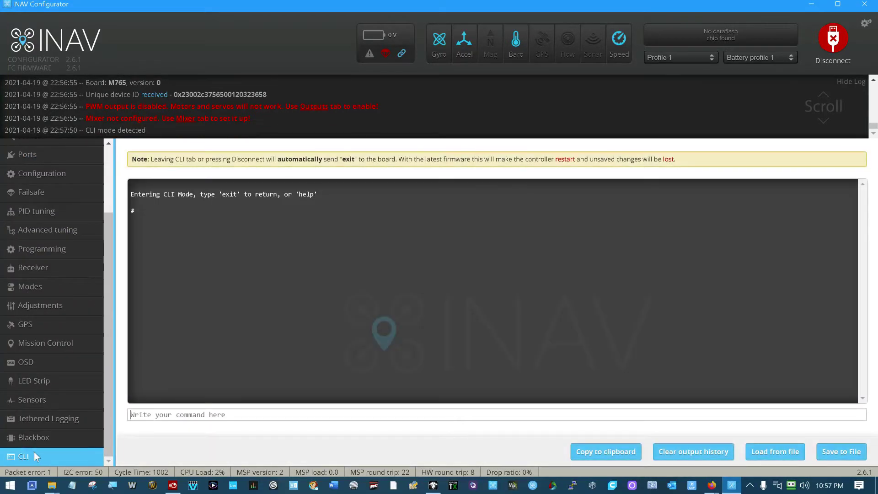
text(version)
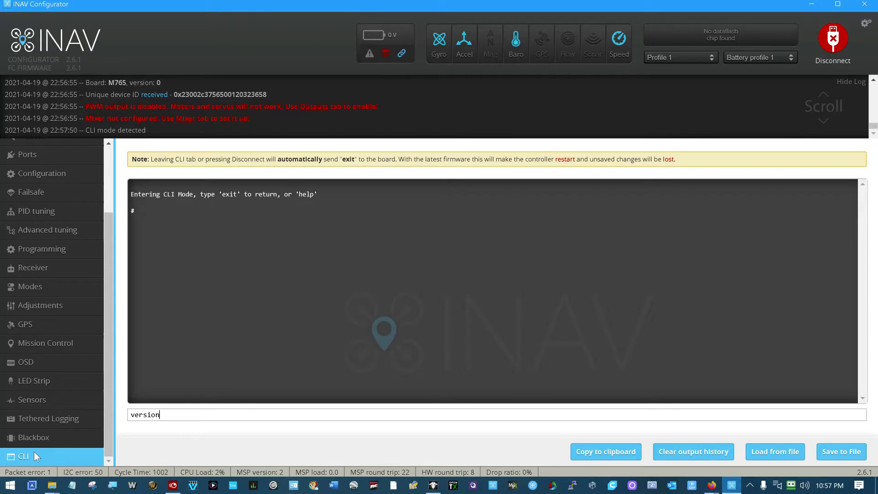
key(Return)
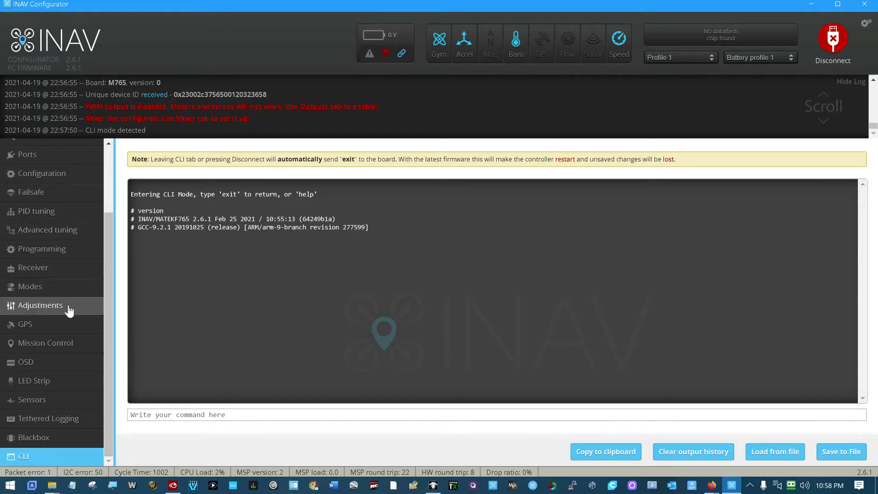
Leave the CLI, reconnect to the flight controller on COM5, and reopen its port settings.
click(28, 154)
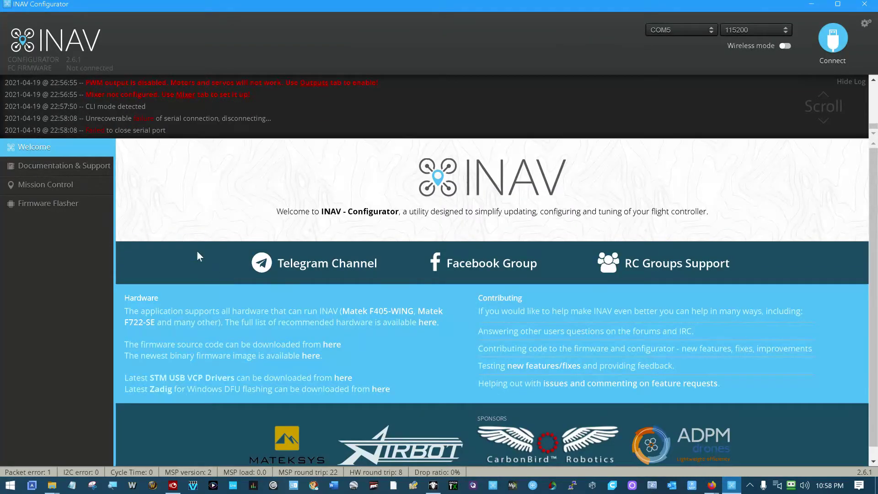
click(833, 39)
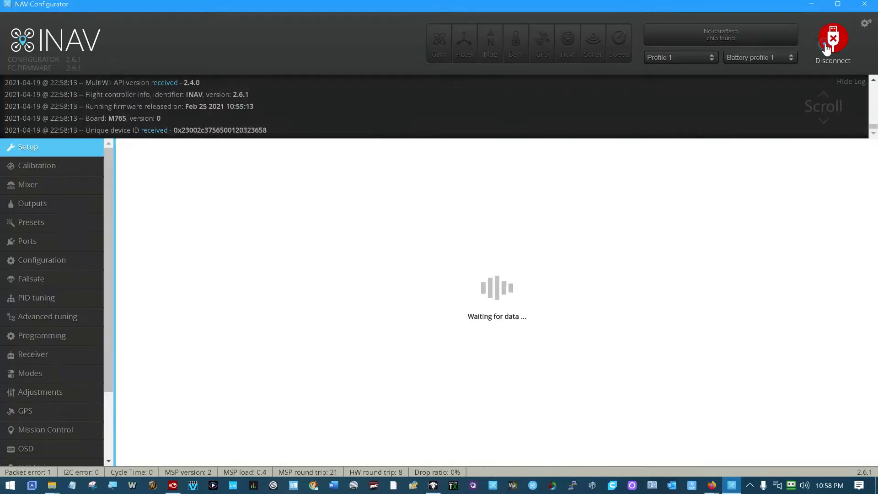
click(55, 242)
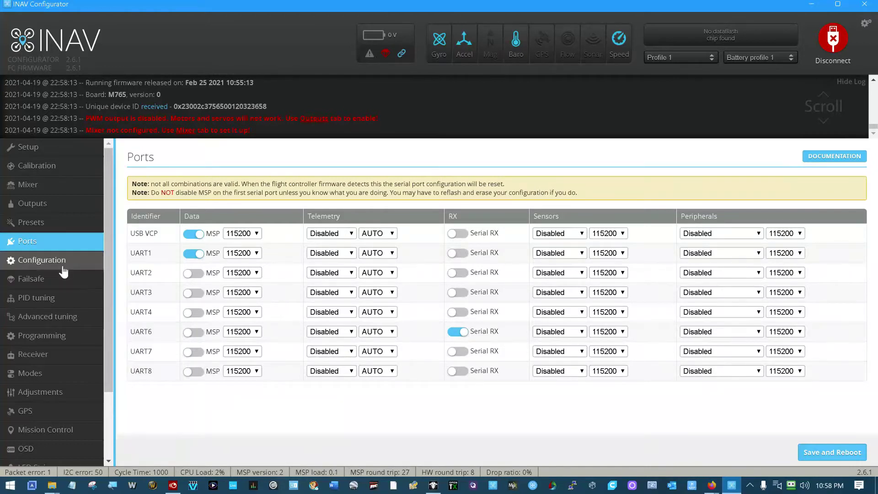
Review the flight controller's Configuration settings, from system configuration and sensors through other features and personalization.
click(40, 261)
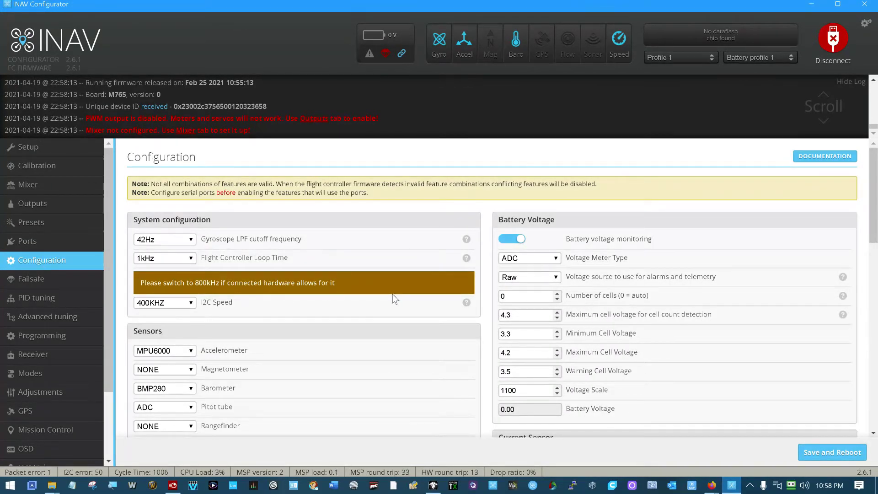
scroll(393, 299, down, 5)
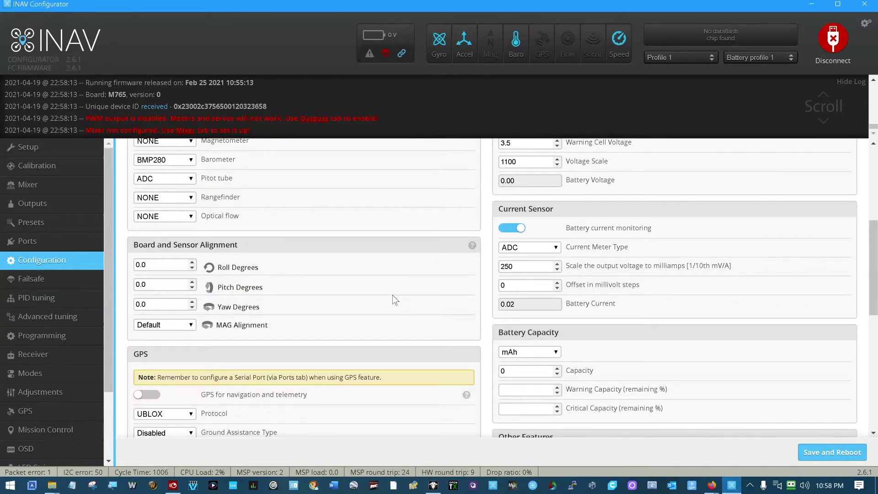
scroll(392, 296, down, 4)
scroll(392, 296, down, 3)
scroll(392, 295, down, 1)
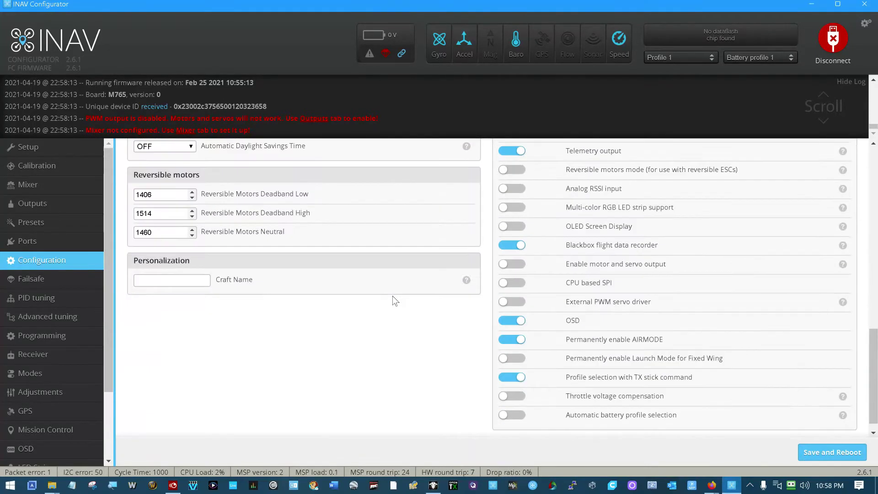
scroll(403, 303, down, 1)
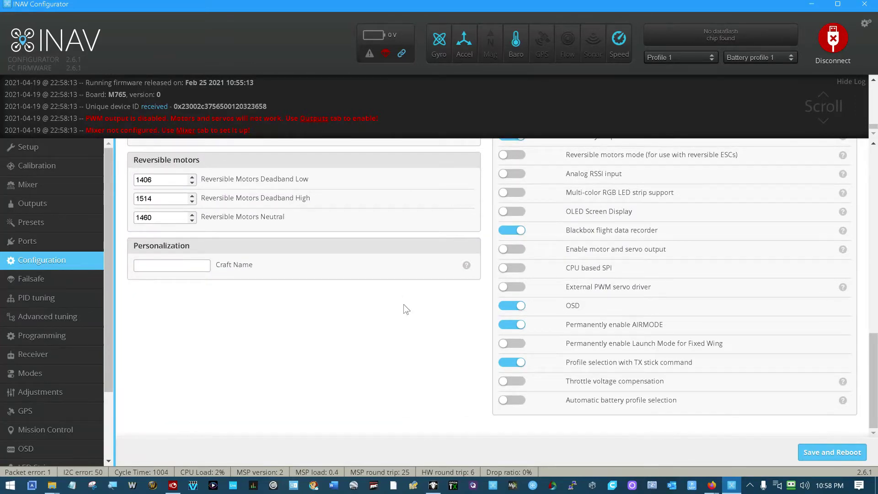
scroll(403, 303, up, 14)
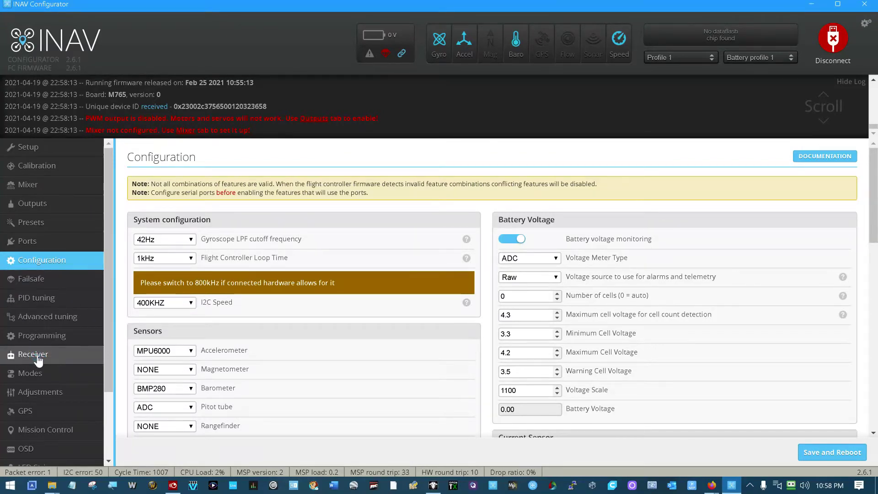
Keep the receiver type as SERIAL, set the Serial Receiver Provider to CRSF, and save with a reboot.
click(38, 357)
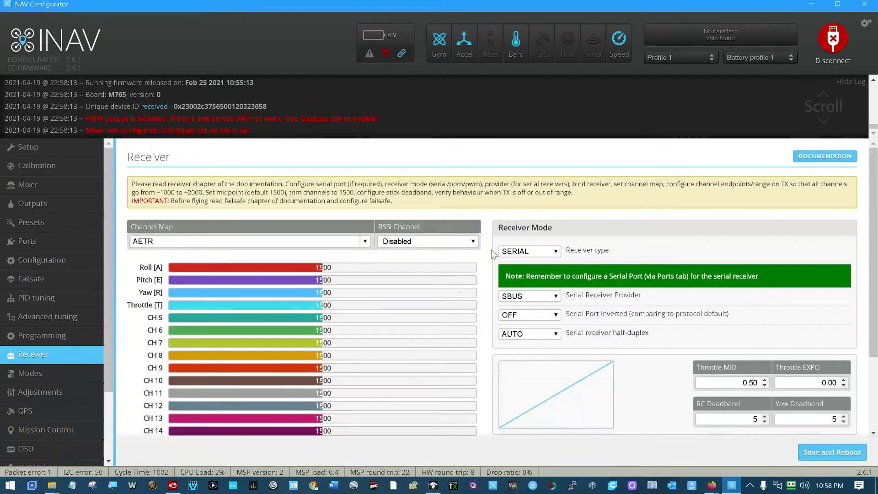
click(556, 252)
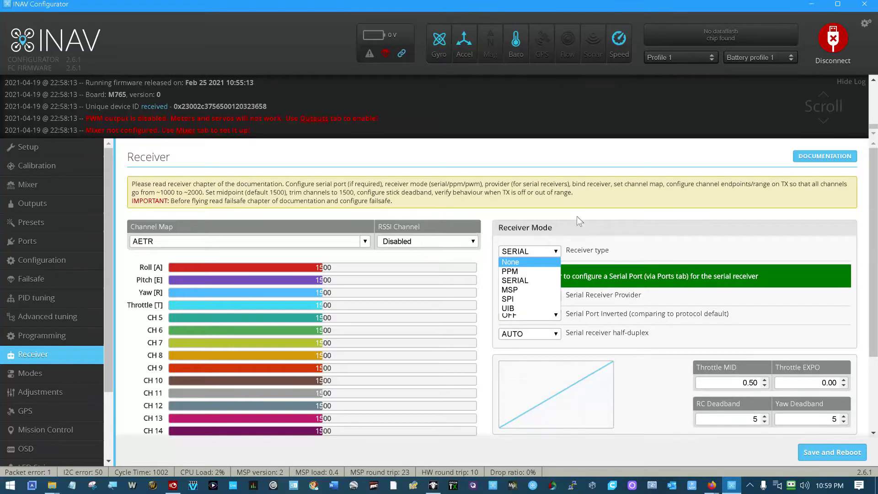
click(531, 249)
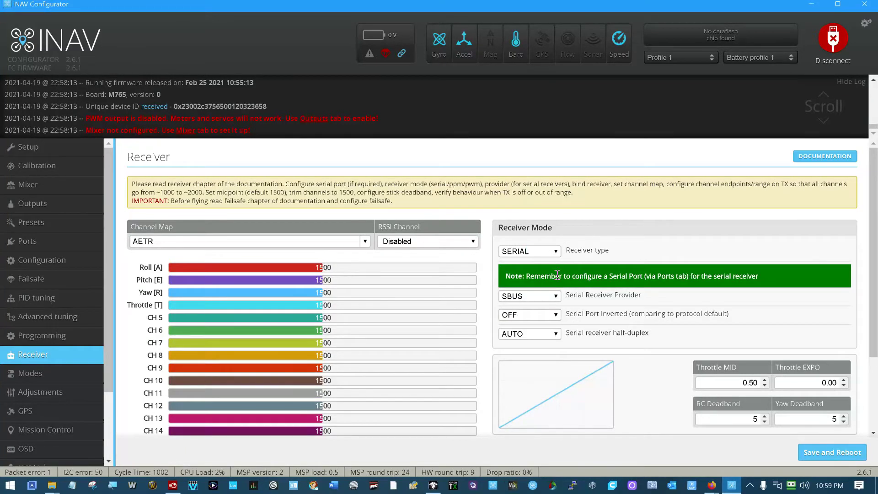
click(556, 296)
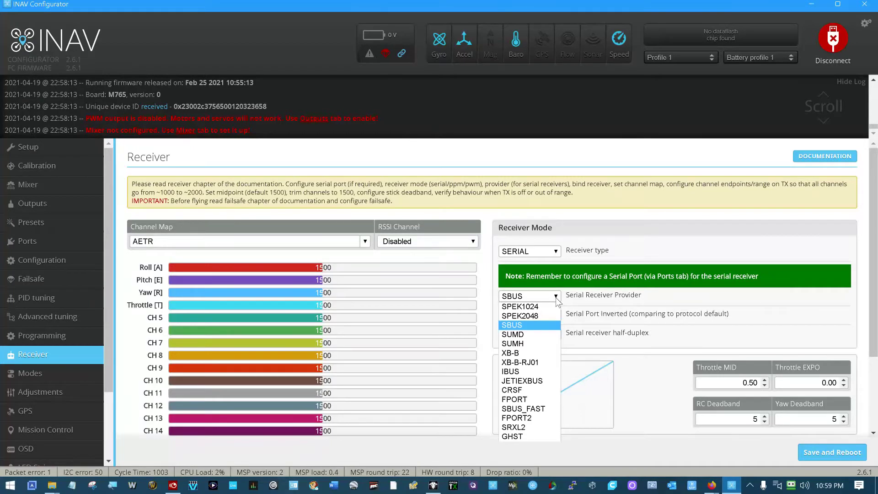
click(529, 394)
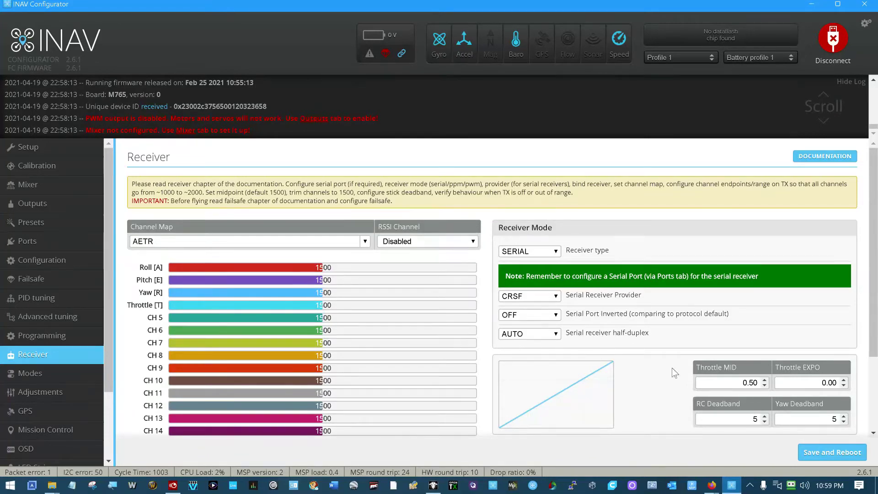
click(826, 451)
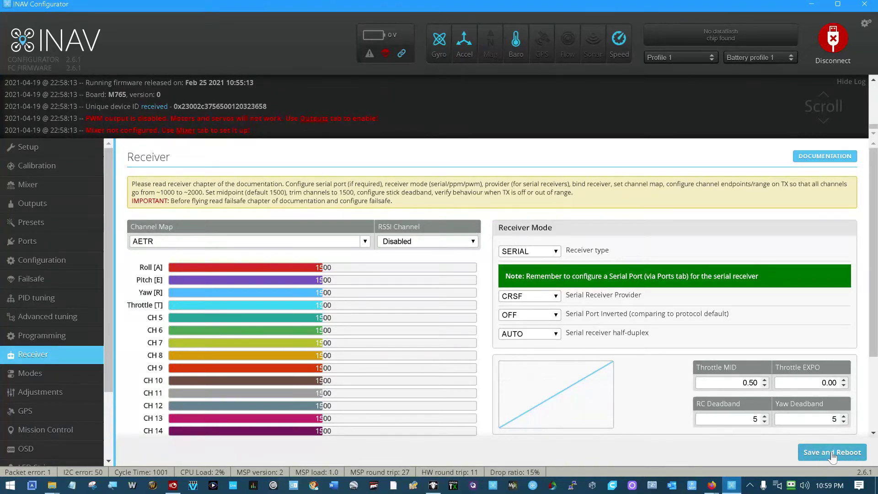